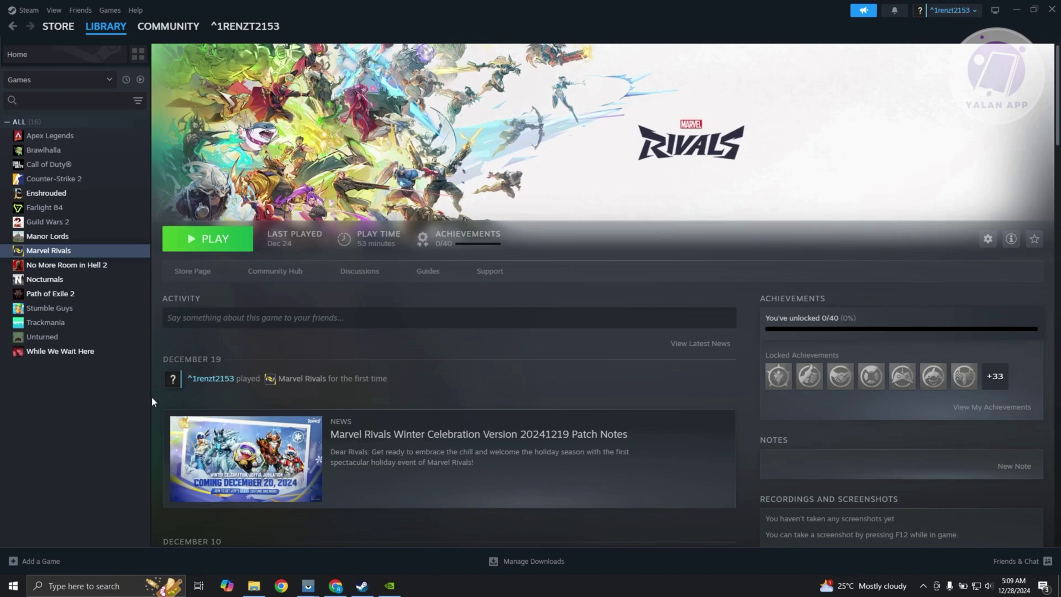
Step: From the taskbar search for 'update', run a Windows Update check, then close Settings
click(1013, 9)
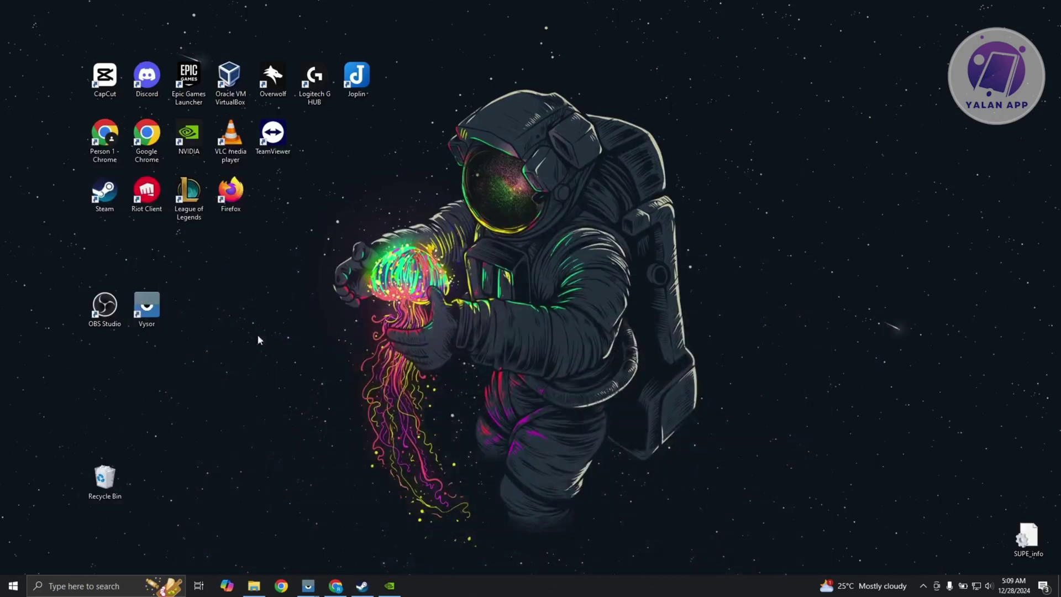
click(90, 589)
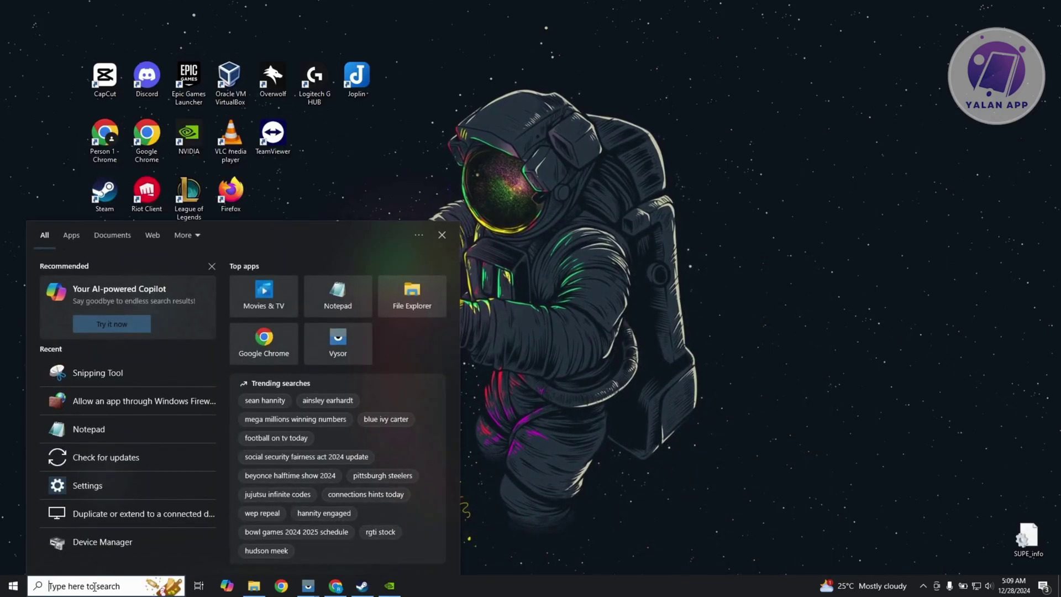
text(uPDATE)
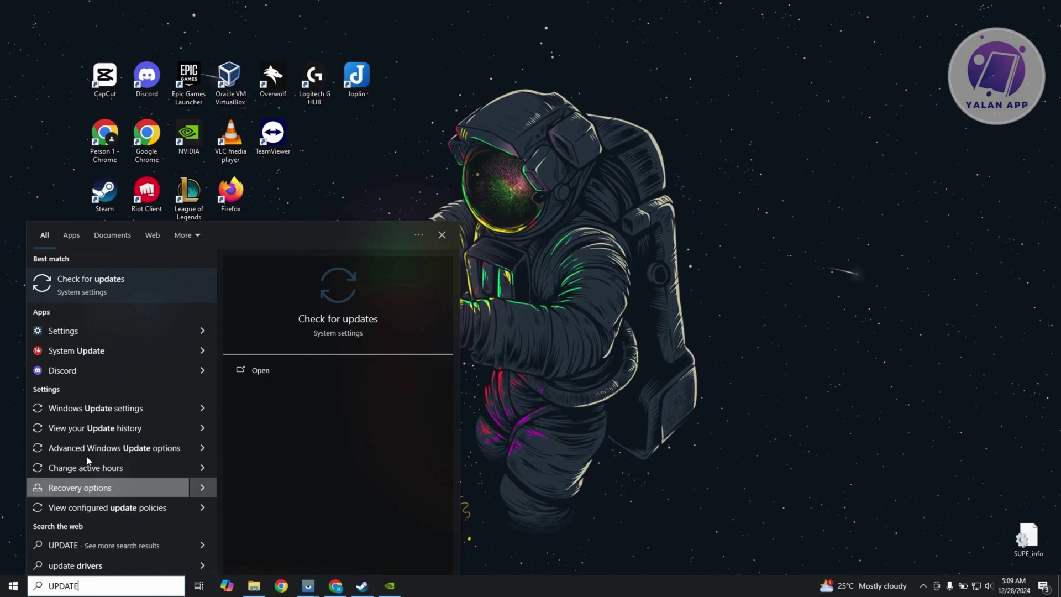
click(150, 296)
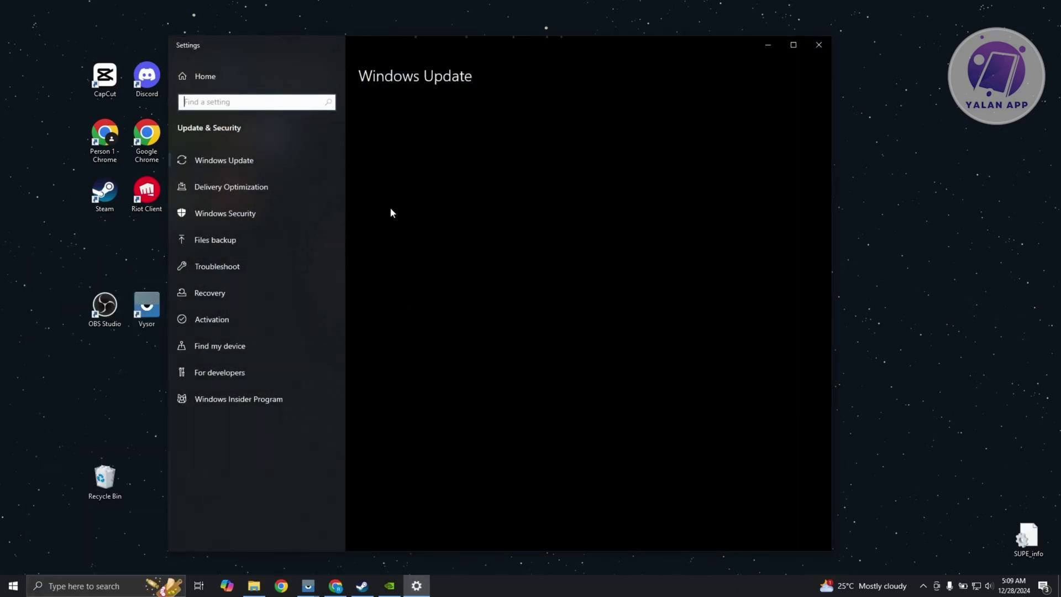
click(410, 273)
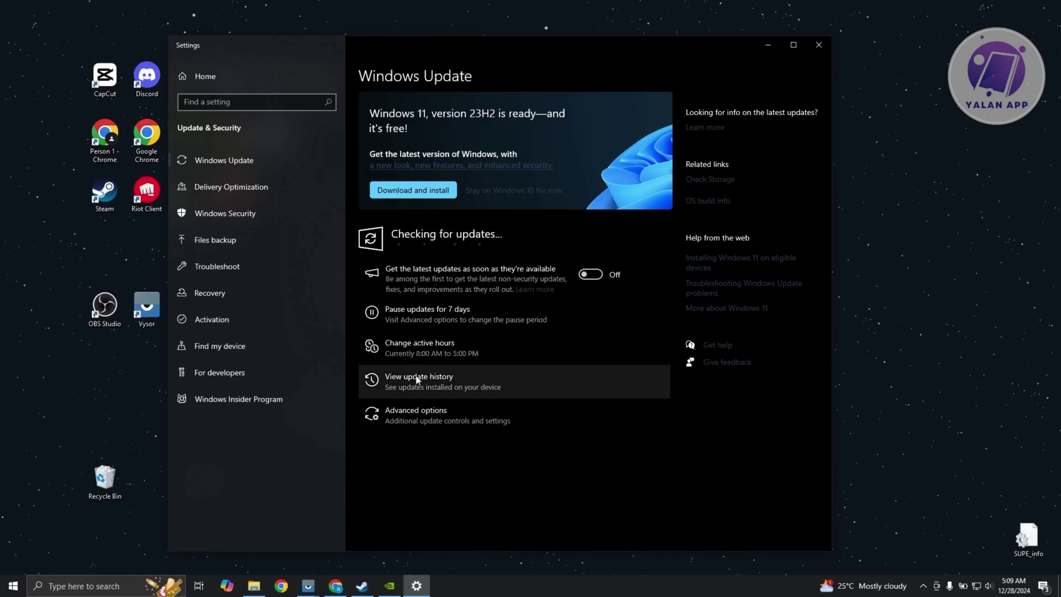
click(823, 51)
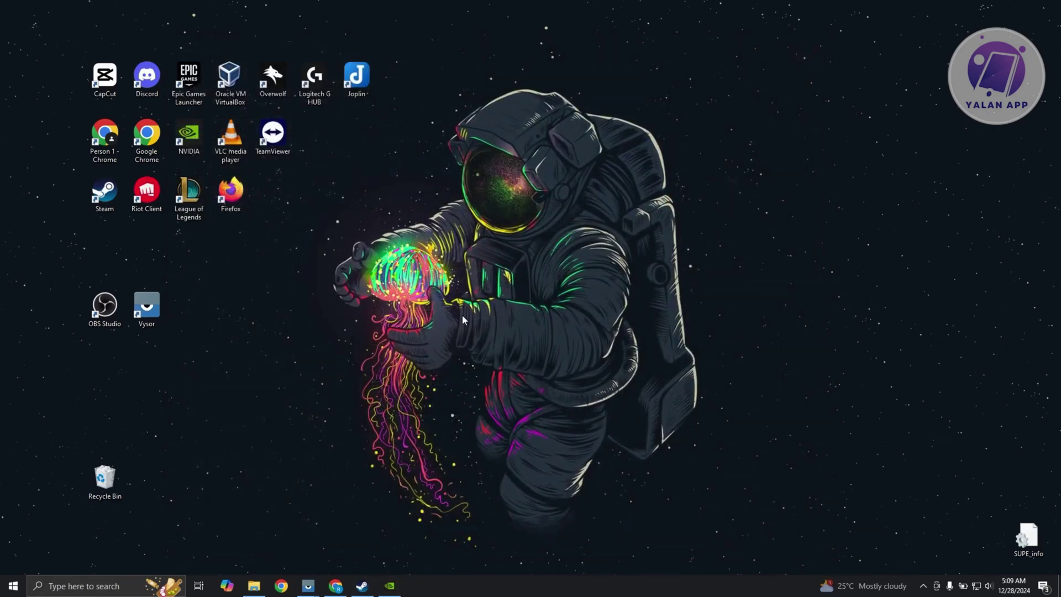
Step: View the Game Ready Driver 566.36 update on NVIDIA App's Drivers page, then close the app
click(388, 586)
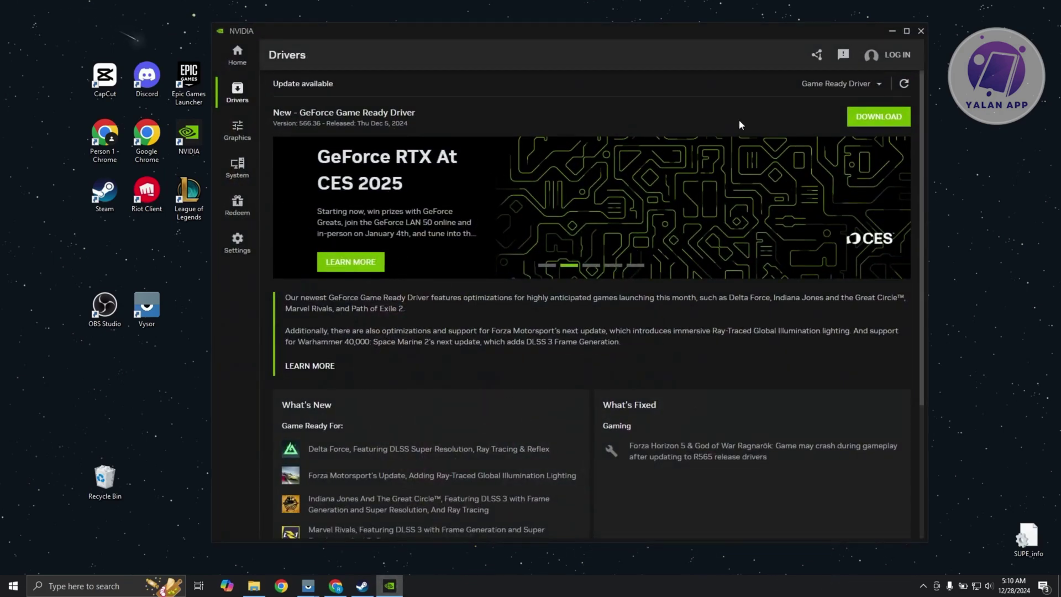
click(892, 31)
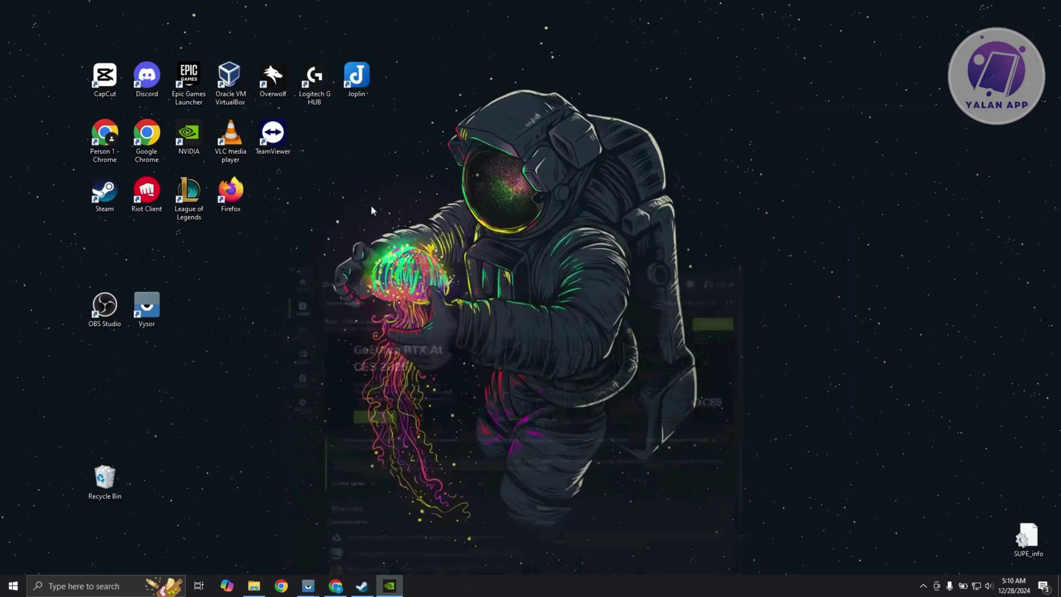
double_click(188, 132)
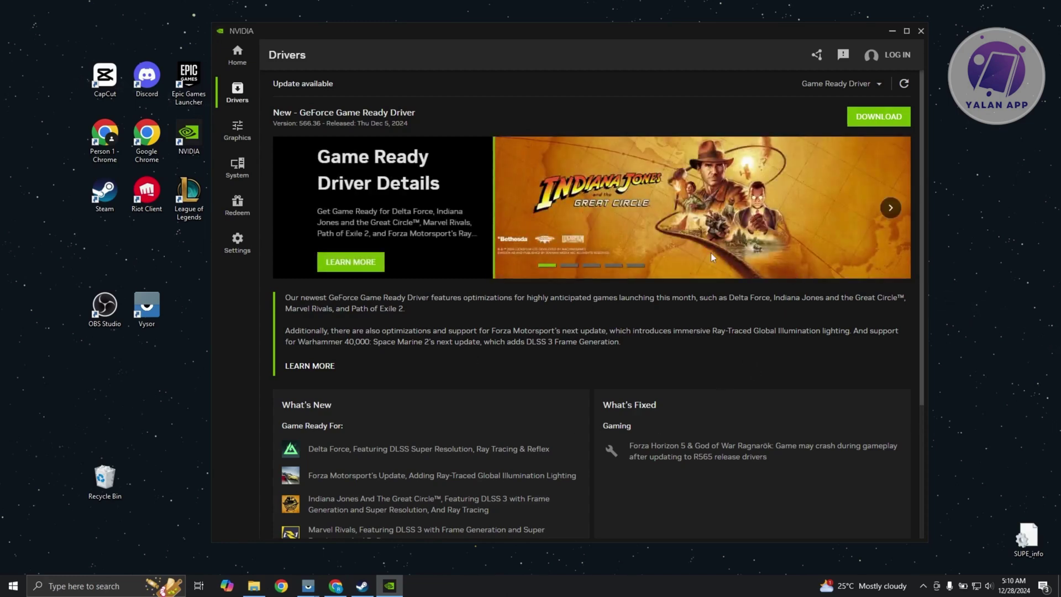
click(922, 32)
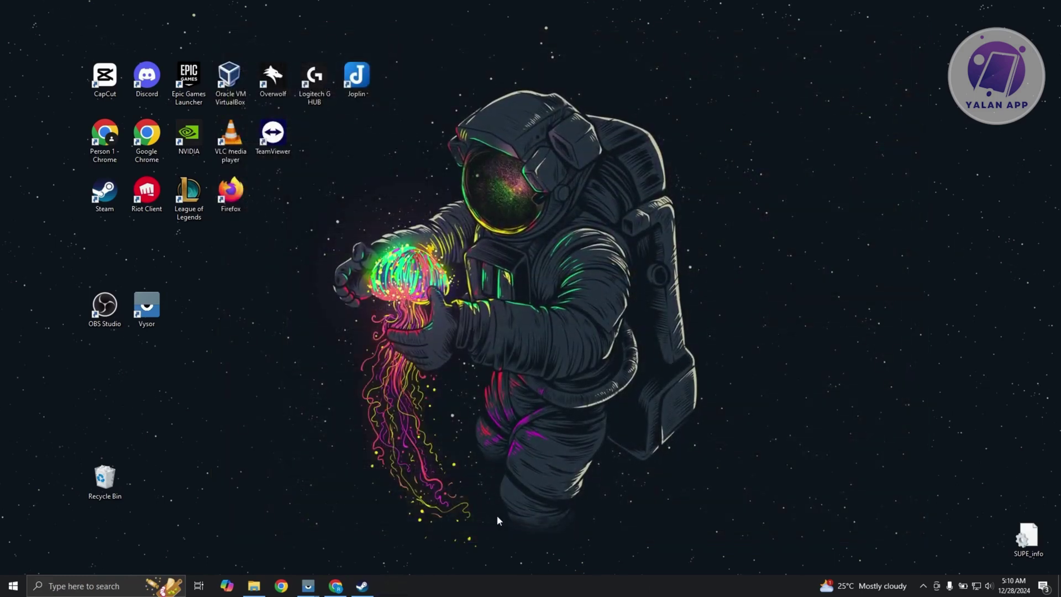
Step: Open the Marvel Rivals Steam store page and highlight its minimum system requirements
click(356, 586)
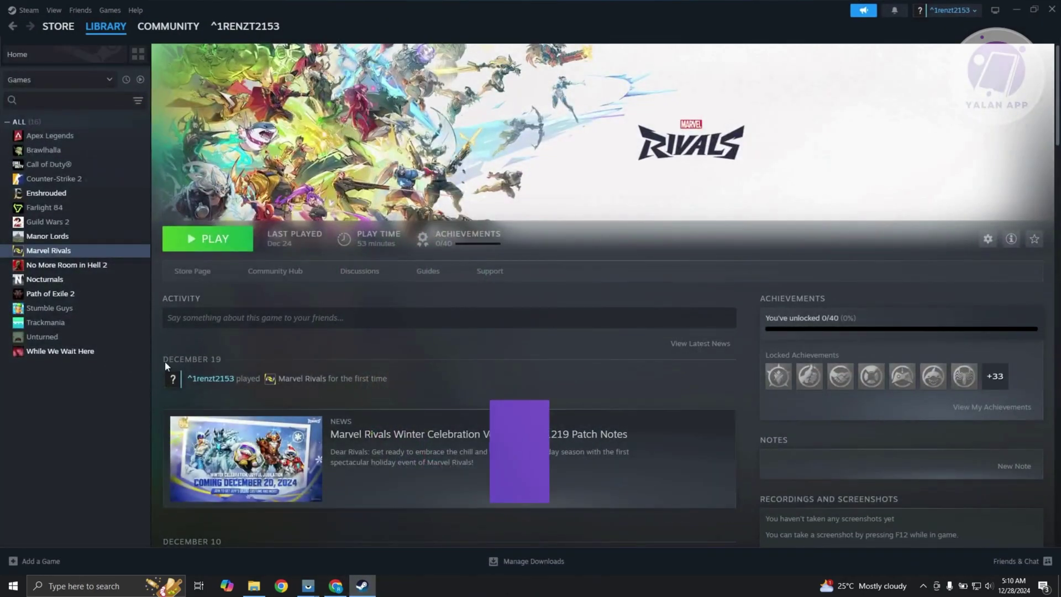
scroll(396, 374, down, 1)
click(192, 215)
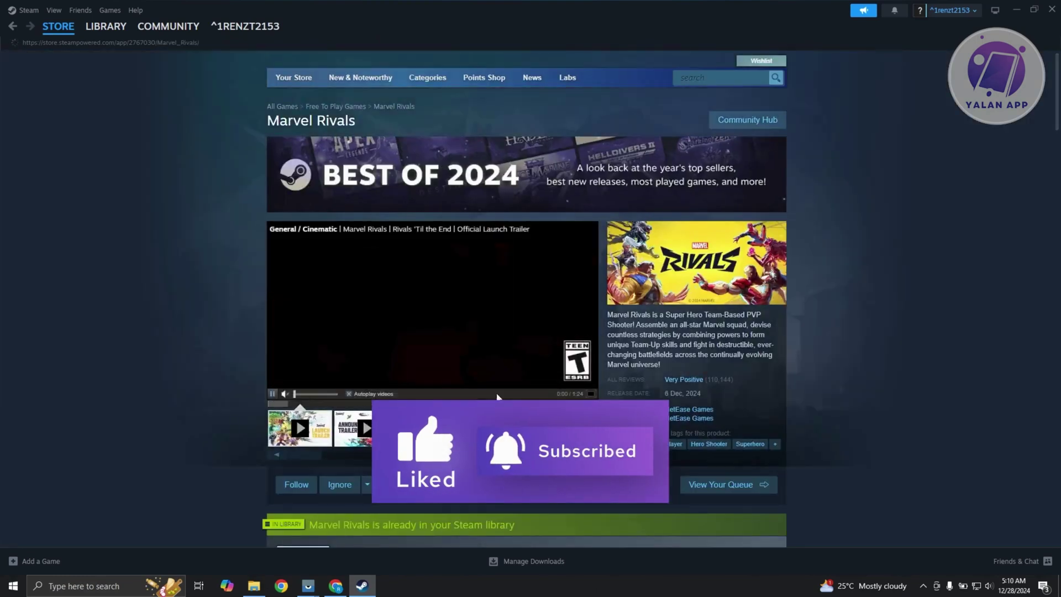
scroll(523, 395, down, 5)
scroll(523, 394, down, 5)
scroll(524, 395, down, 5)
scroll(354, 346, up, 2)
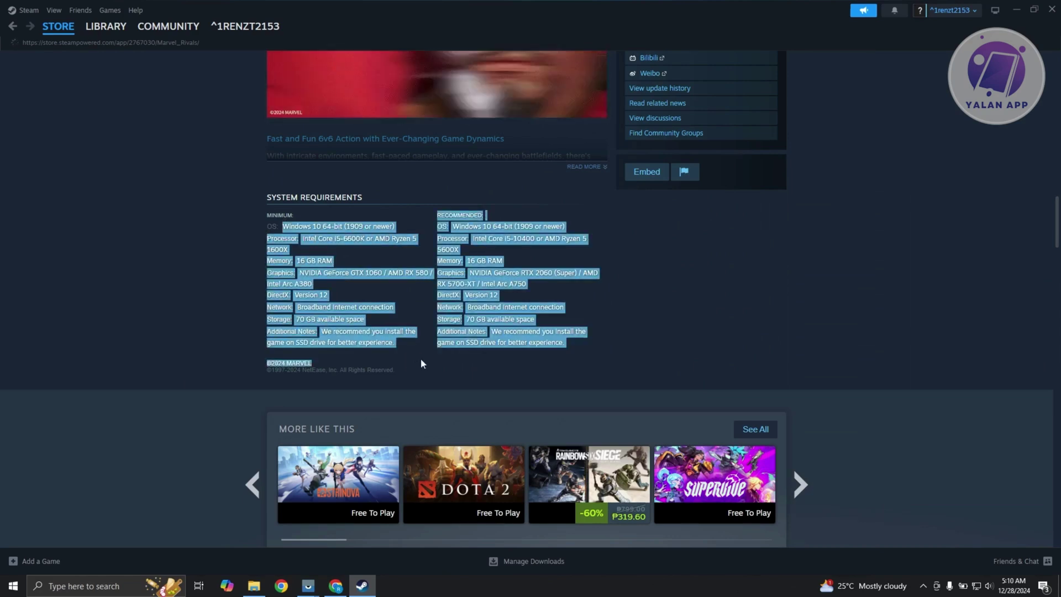
drag(328, 247, 397, 347)
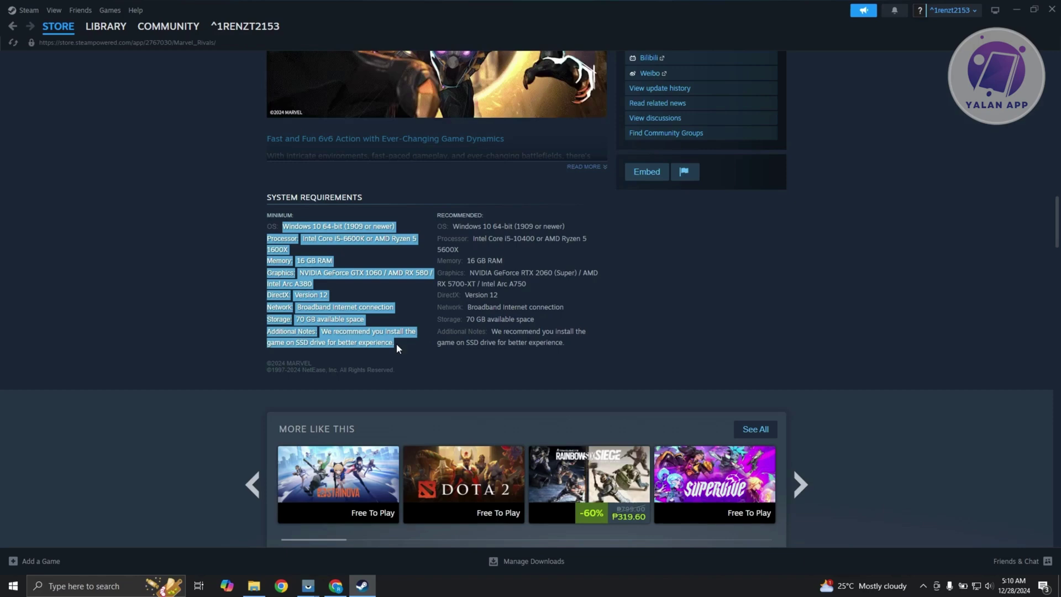
click(397, 343)
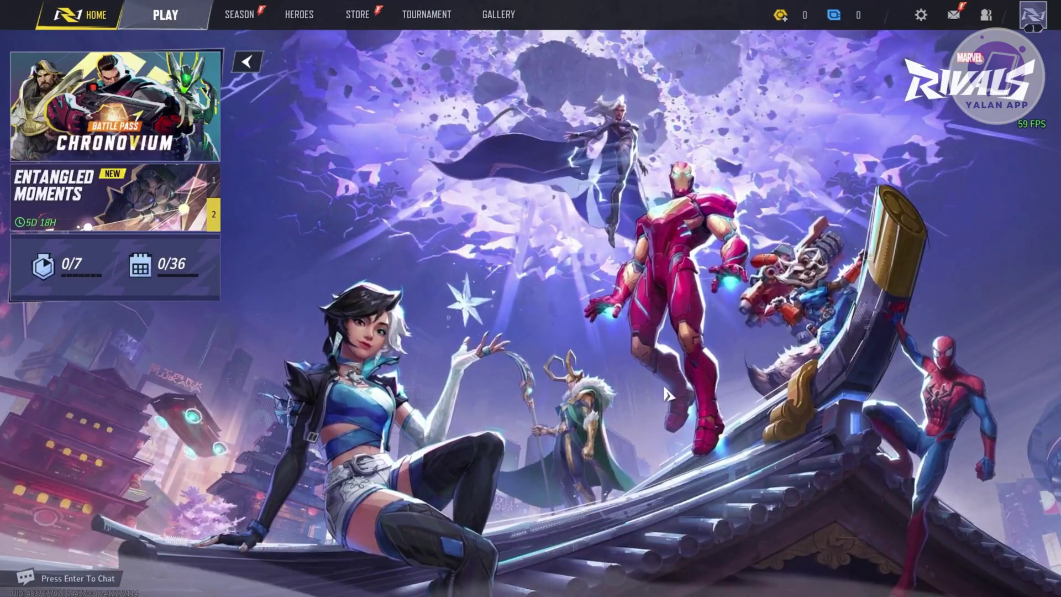
Step: Apply OPTIMIZE in Marvel Rivals settings and keep Graphics Quality at Medium
click(915, 15)
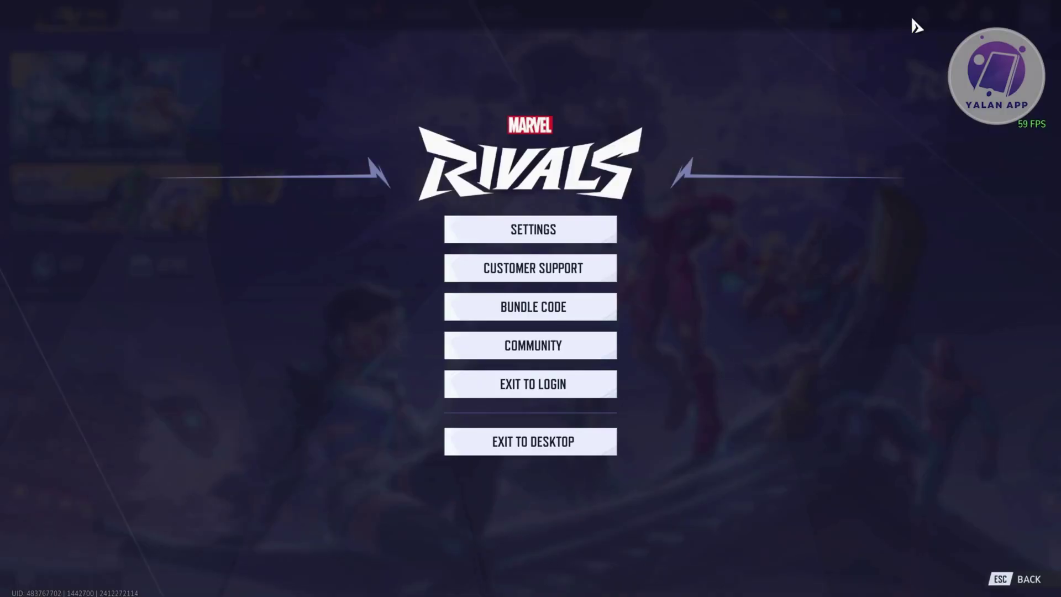
click(575, 237)
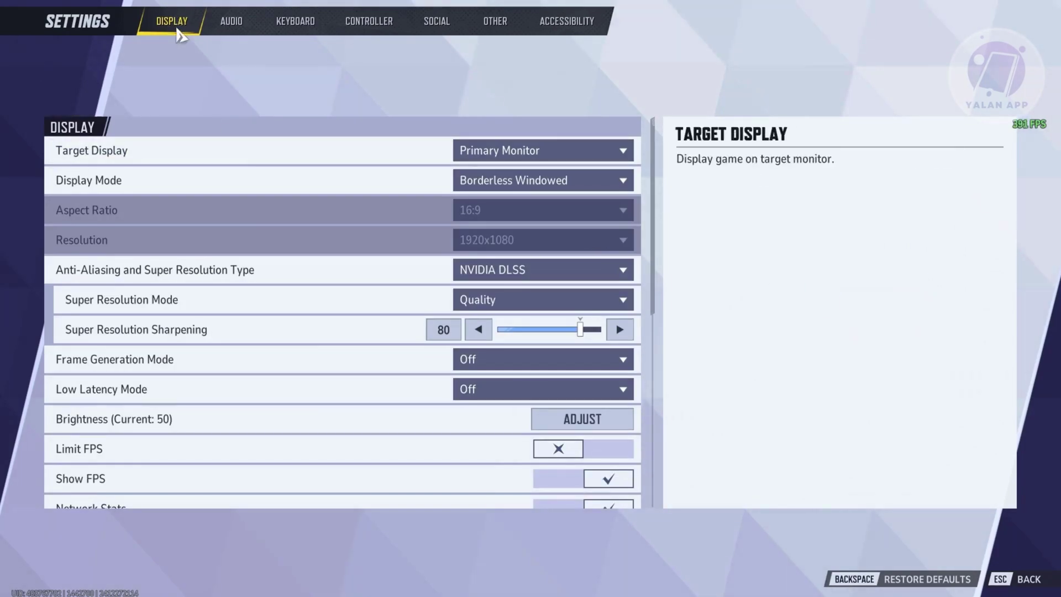
scroll(305, 271, down, 3)
scroll(305, 271, down, 2)
scroll(303, 280, down, 1)
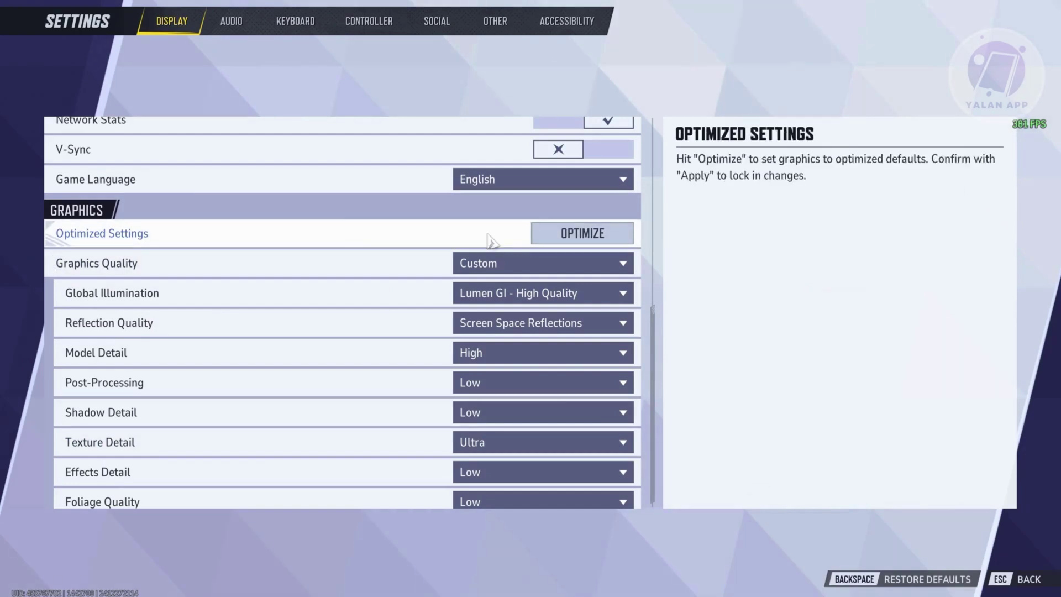
click(604, 241)
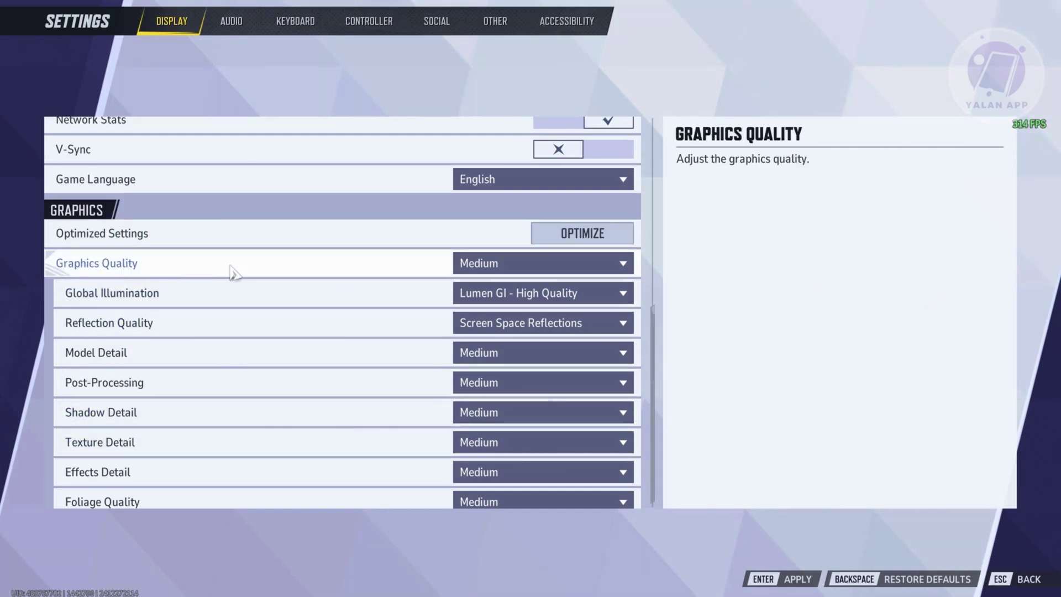
click(495, 266)
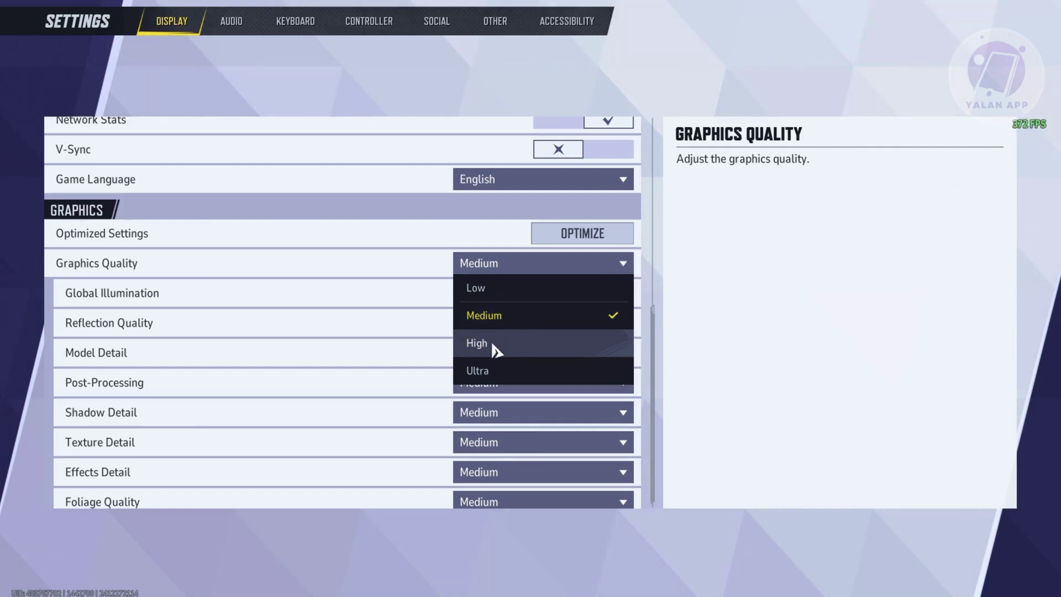
click(420, 243)
scroll(316, 409, up, 1)
scroll(339, 426, up, 4)
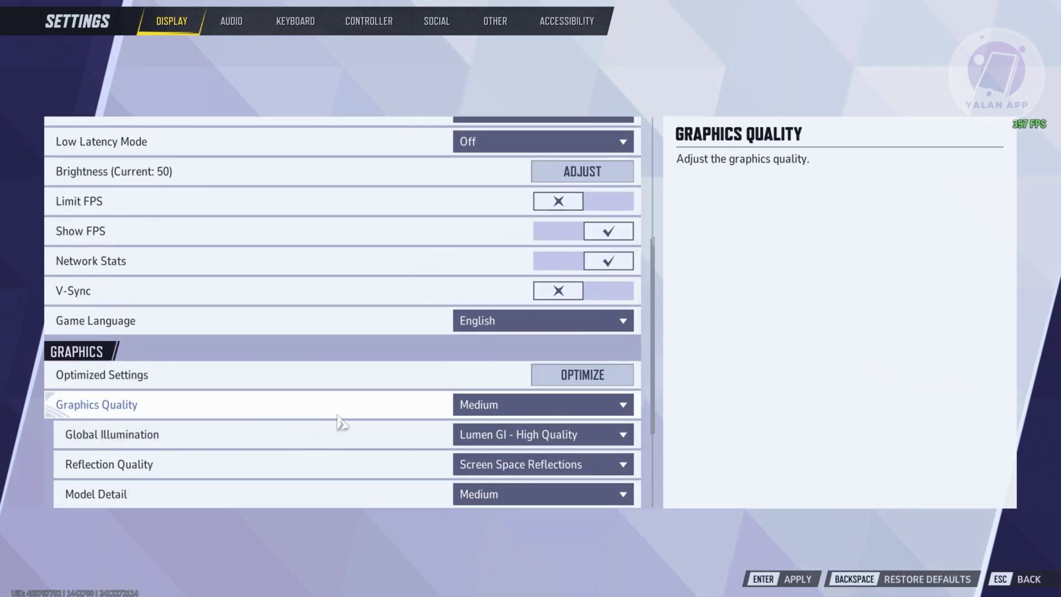
scroll(337, 410, up, 2)
scroll(323, 406, up, 2)
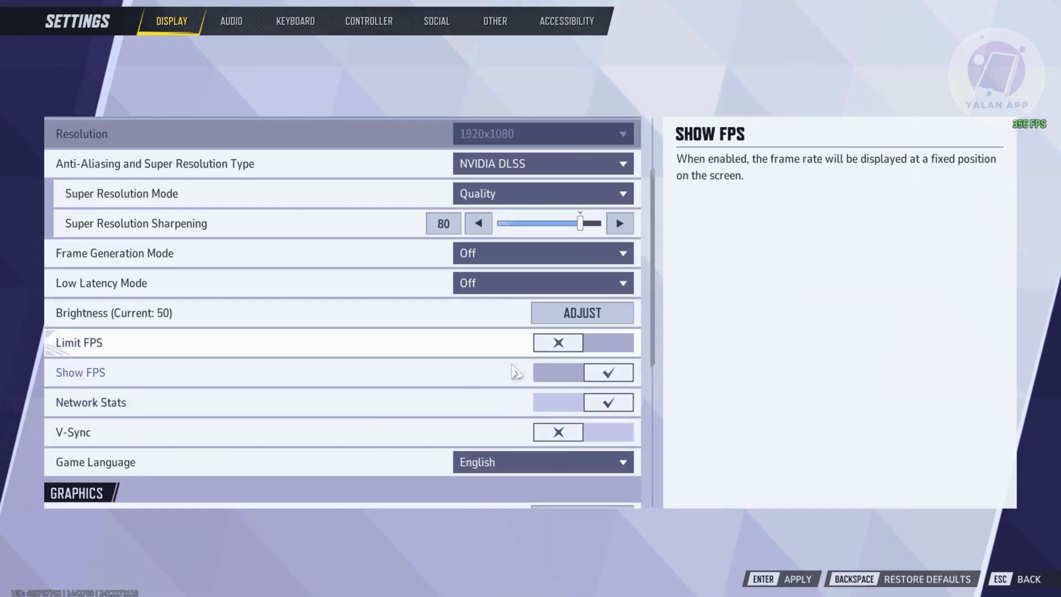
click(560, 349)
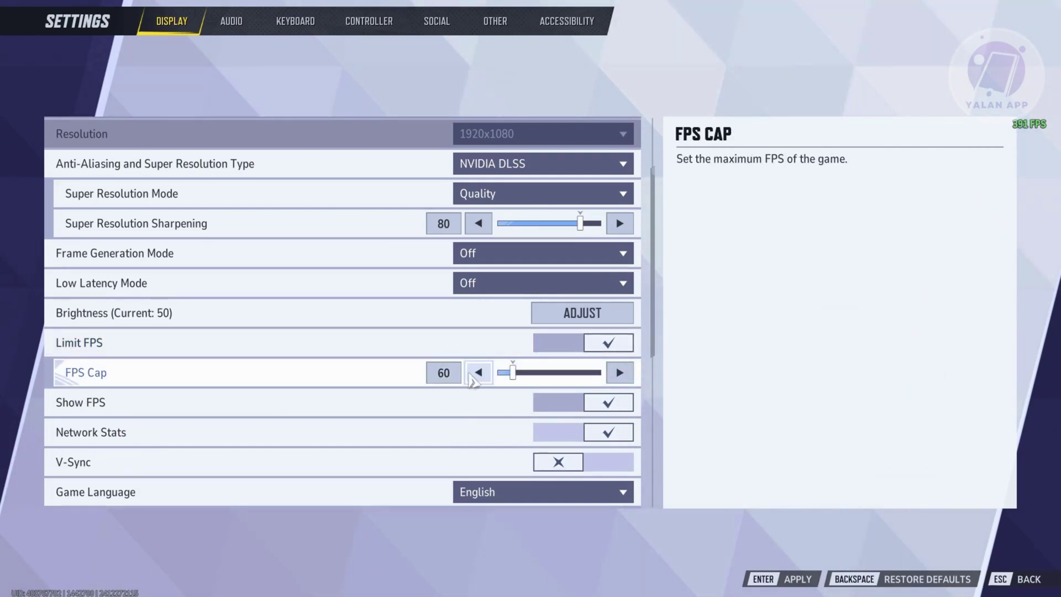
mouse_move(512, 373)
mouse_down()
mouse_move(565, 388)
mouse_move(519, 386)
mouse_up()
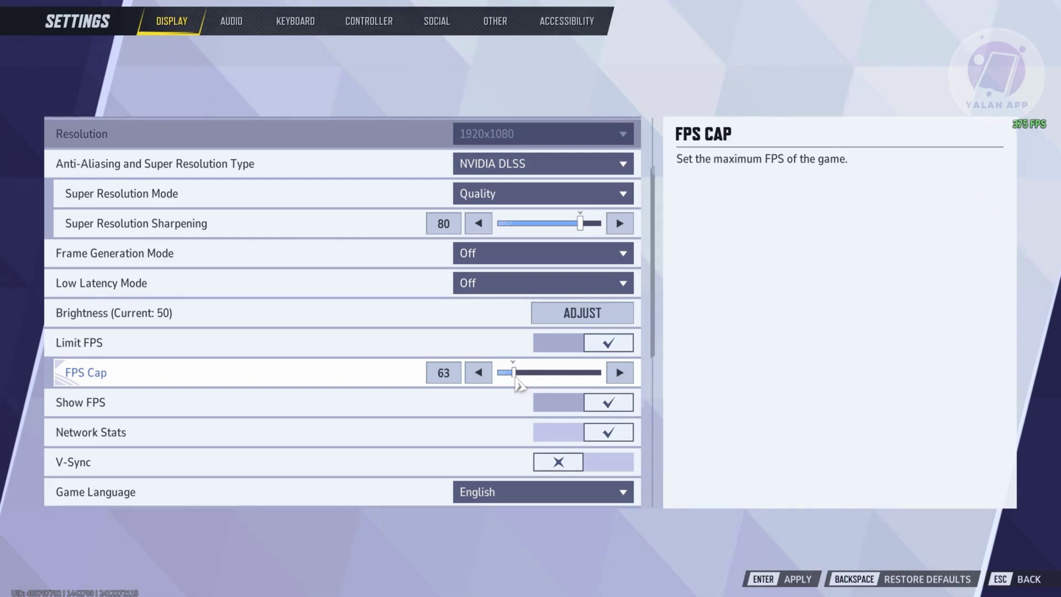
click(603, 346)
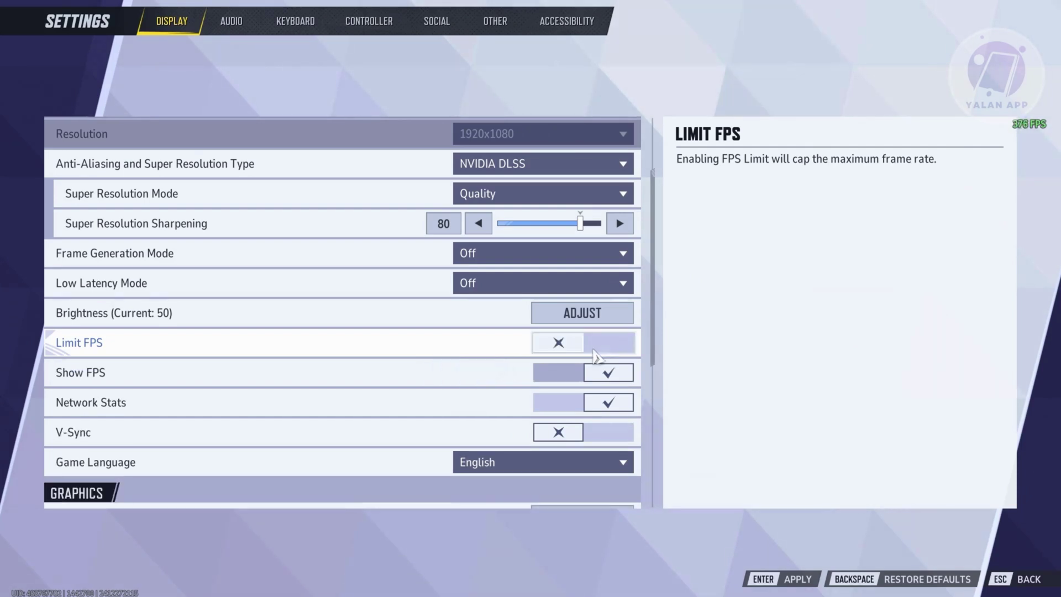